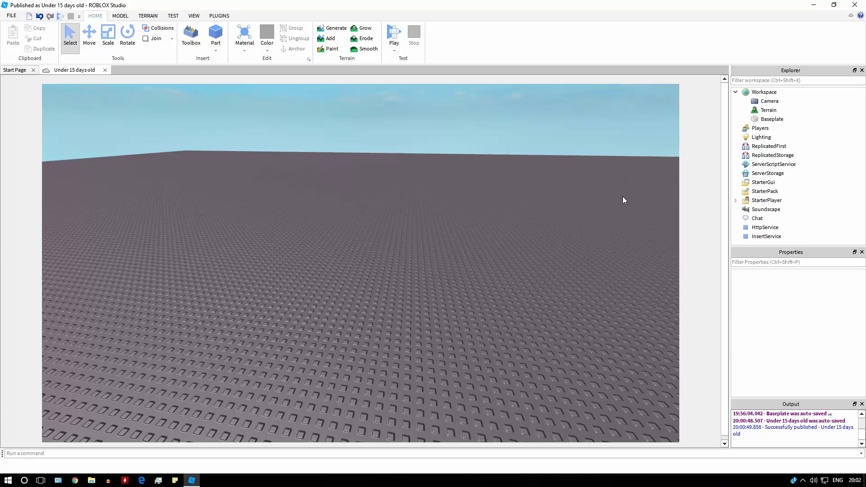
Insert a Script into ServerScriptService, rename it 'Age Restriction', and start erasing its default code
{"action": "right_click", "coordinate": [749, 164]}
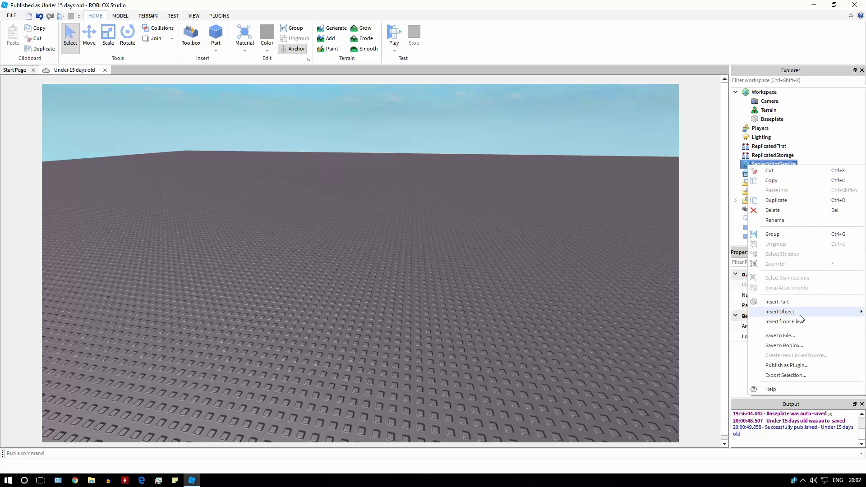
{"action": "left_click", "coordinate": [819, 151]}
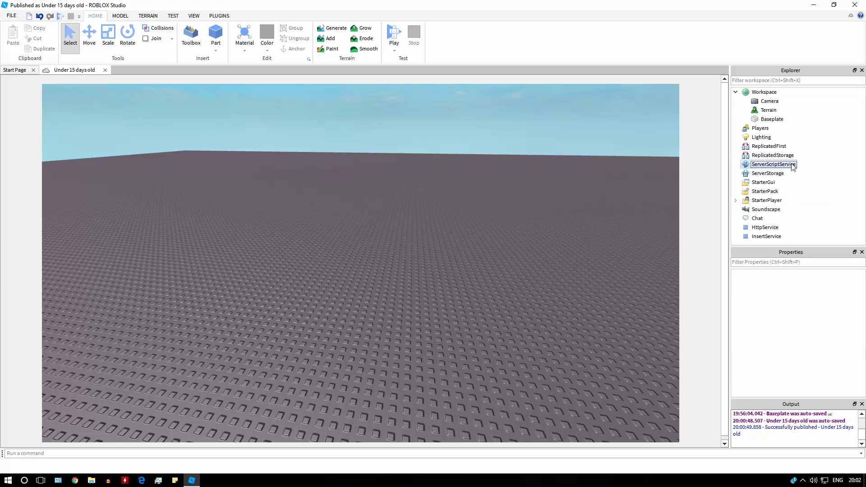
{"action": "right_click", "coordinate": [793, 167]}
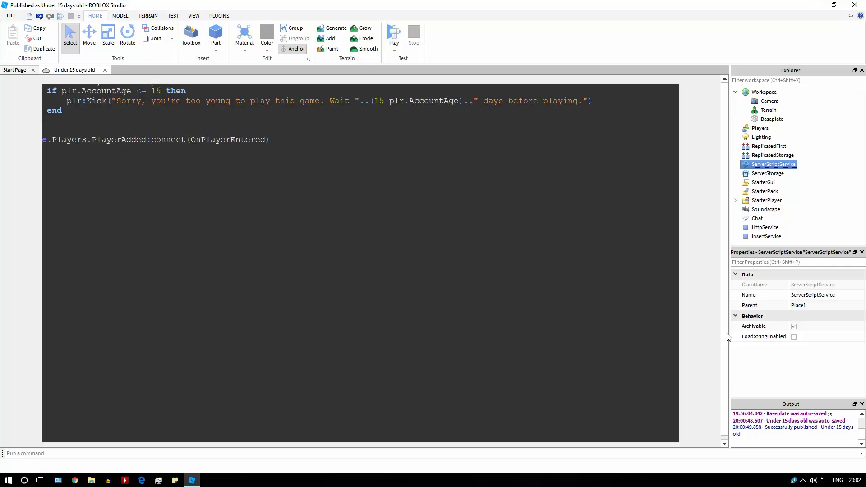
{"action": "right_click", "coordinate": [768, 174]}
{"action": "left_click", "coordinate": [775, 230]}
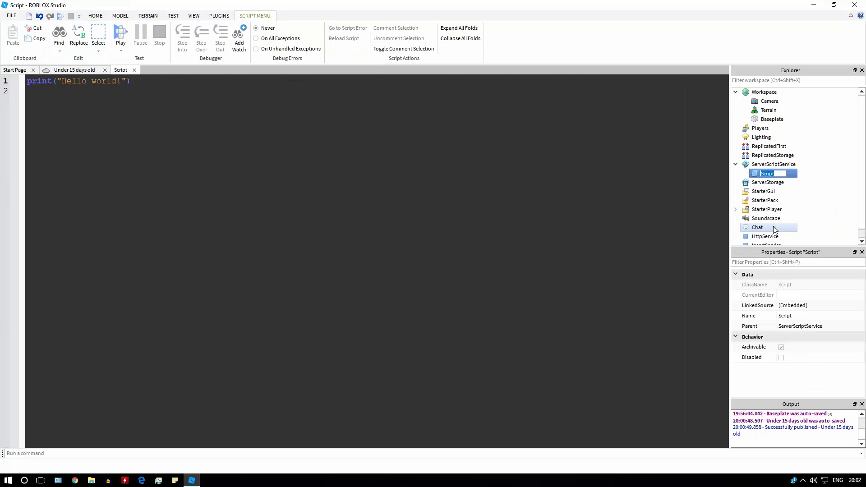
{"action": "type", "text": "Age Re"}
{"action": "type", "text": "striction"}
{"action": "key", "text": "Return"}
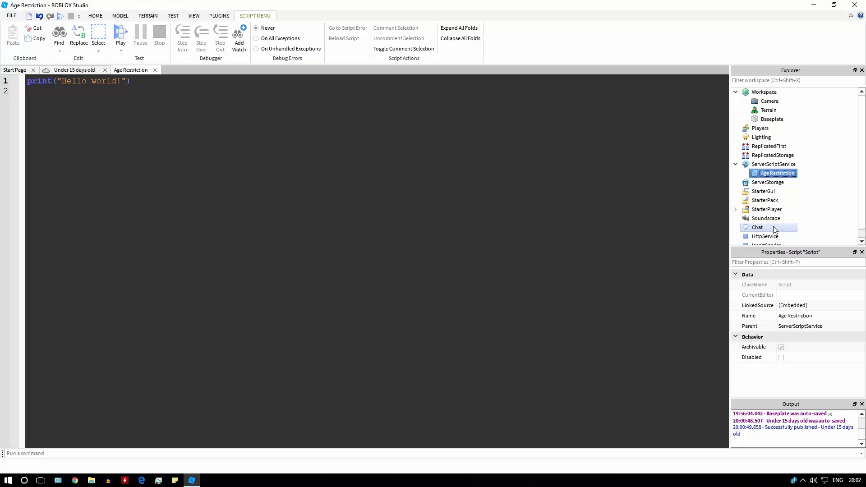
{"action": "key", "text": "BackSpace"}
{"action": "key", "text": "BackSpace"}
{"action": "key", "text": "BackSpace"}
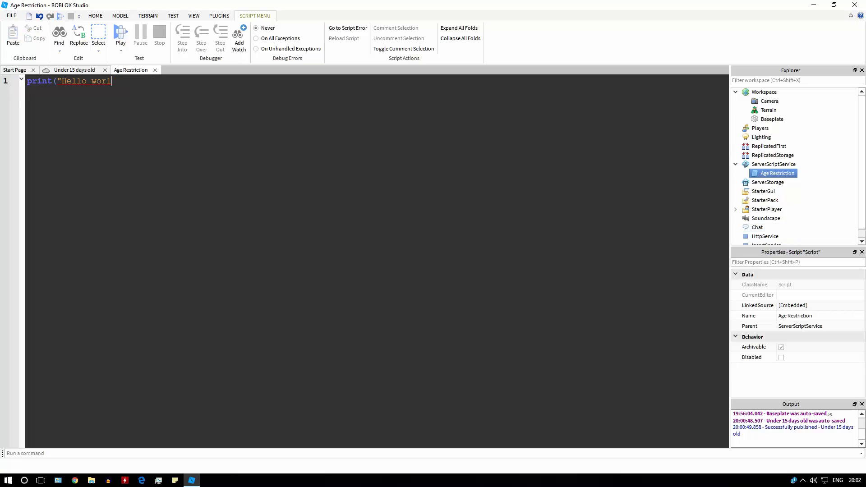
Write an empty 'function OnPlayerEntered()' block with blank lines below its closing end
{"action": "key", "text": "BackSpace"}
{"action": "key", "text": "BackSpace"}
{"action": "key", "text": "BackSpace"}
{"action": "key", "text": "BackSpace"}
{"action": "type", "text": "fun"}
{"action": "type", "text": "ction On"}
{"action": "type", "text": "PlayerEntered"}
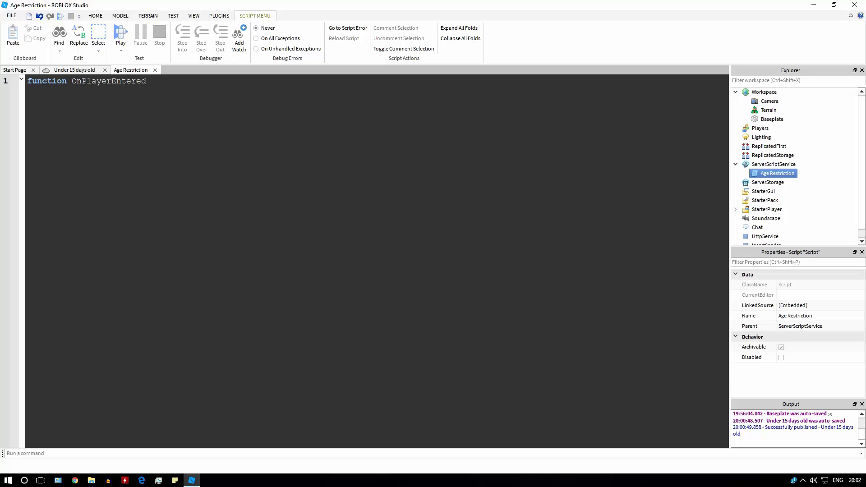
{"action": "key", "text": "Return"}
{"action": "left_click", "coordinate": [152, 82]}
{"action": "key", "text": "Return"}
{"action": "key", "text": "Return"}
{"action": "type", "text": "game."}
{"action": "type", "text": "Players."}
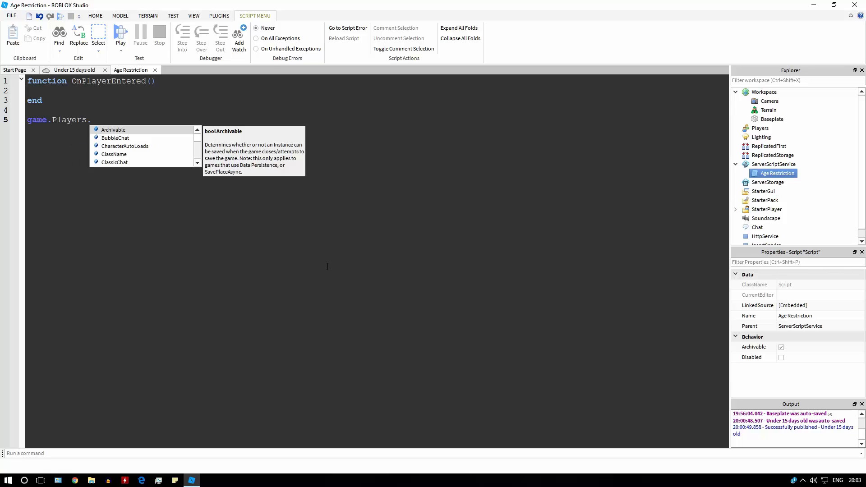
{"action": "type", "text": "Play"}
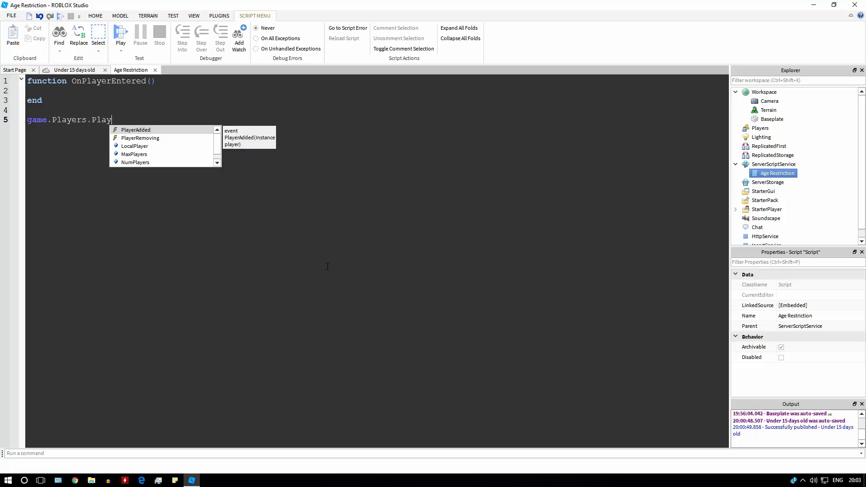
Add line 5: game.Players.PlayerAdded:connect(OnPlayerEntered), taking PlayerAdded from autocomplete
{"action": "key", "text": "Tab"}
{"action": "type", "text": ":co"}
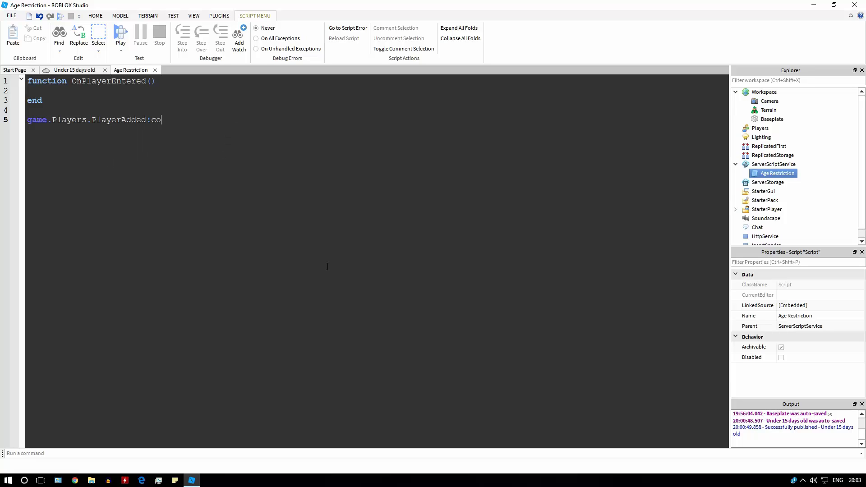
{"action": "type", "text": "nnect("}
{"action": "type", "text": "OnPlayerE"}
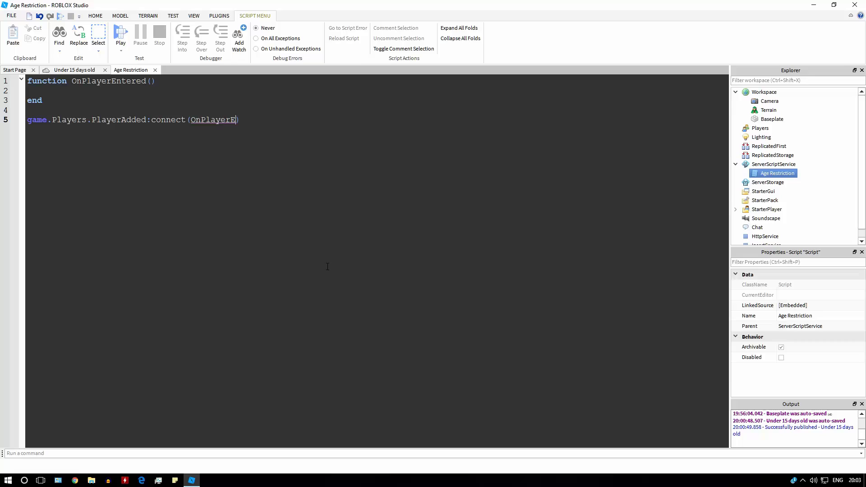
{"action": "type", "text": "ntered"}
Add a 'plr' parameter to OnPlayerEntered and move to the empty line inside the function
{"action": "left_click", "coordinate": [36, 100]}
{"action": "type", "text": "plr"}
{"action": "left_click", "coordinate": [201, 91]}
{"action": "left_click", "coordinate": [155, 94]}
{"action": "type", "text": "if plr."}
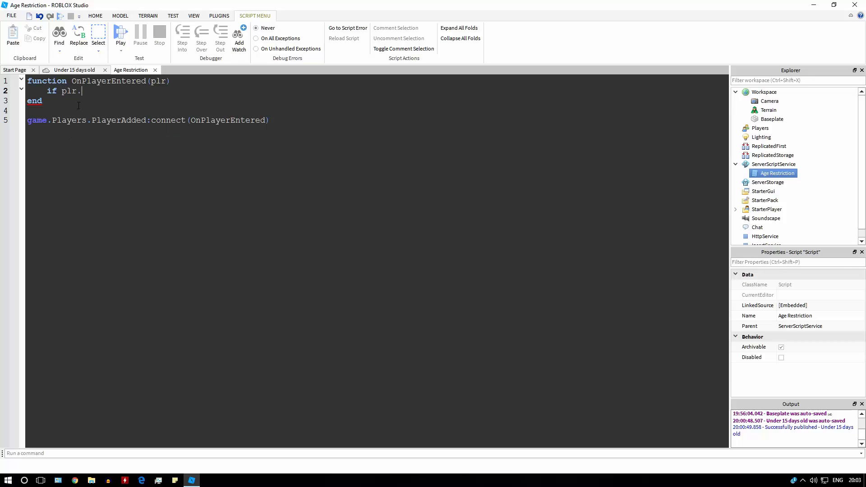
{"action": "type", "text": "AccountAge "}
{"action": "type", "text": "<= "}
{"action": "type", "text": "15 "}
{"action": "type", "text": "then"}
Write 'if plr.AccountAge <= 15 then' with 'plr:Kick()' inside the block
{"action": "key", "text": "Return"}
{"action": "key", "text": "BackSpace"}
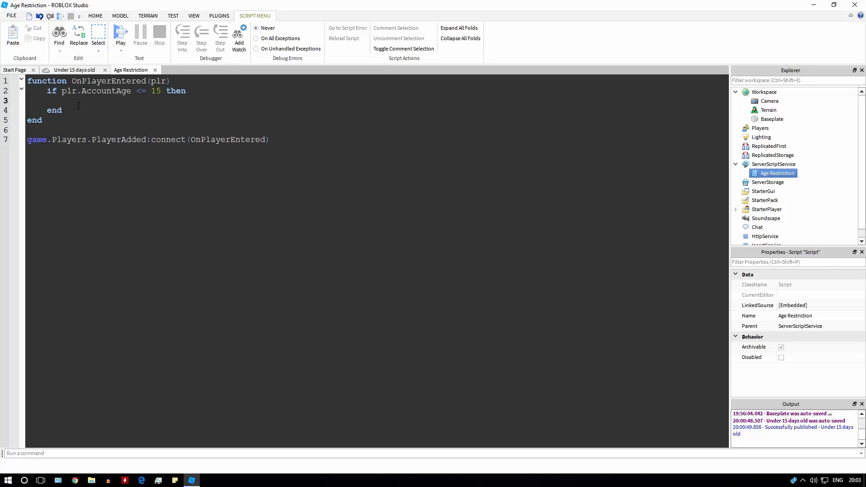
{"action": "type", "text": "plr"}
{"action": "type", "text": ":Kick()"}
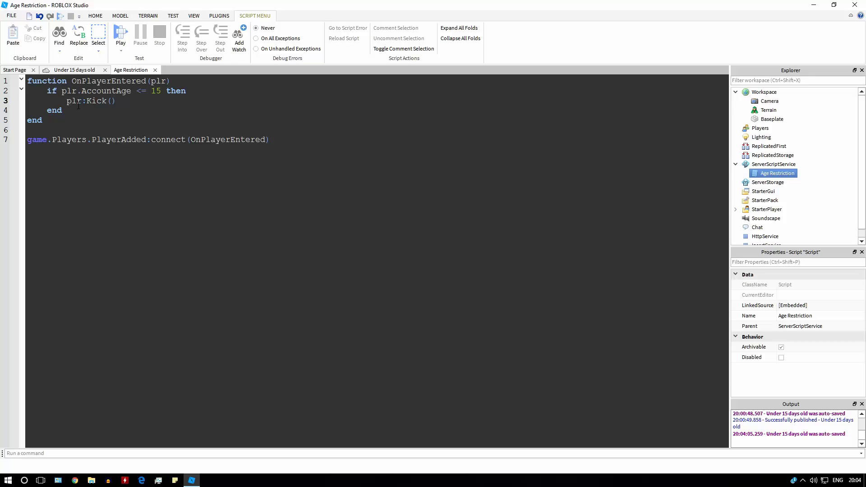
{"action": "type", "text": "\"\""}
{"action": "type", "text": "Sorry, y"}
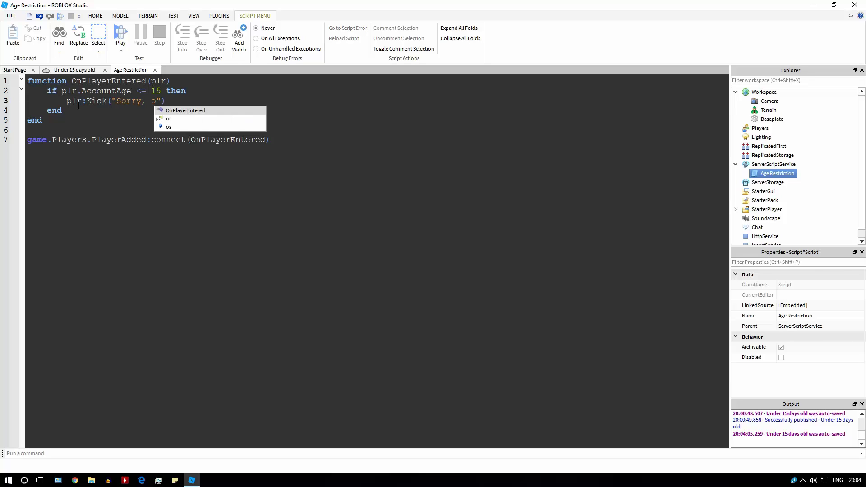
{"action": "type", "text": "ou are under 15 "}
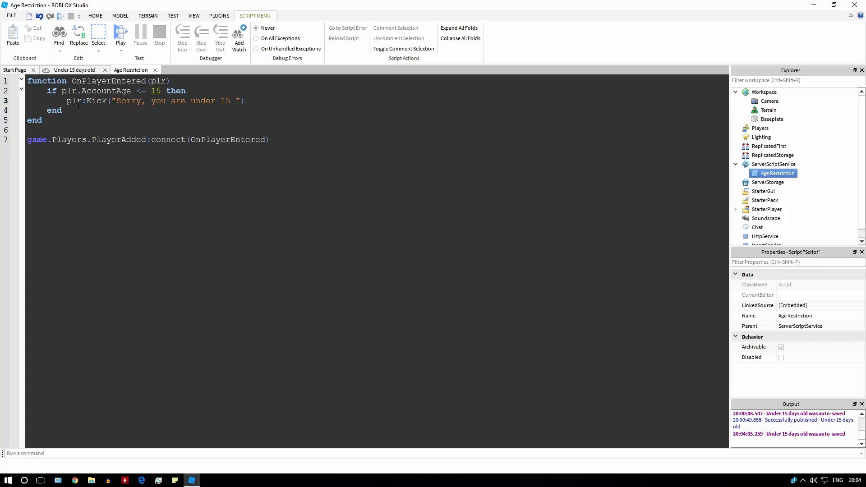
{"action": "type", "text": "days old, so you "}
{"action": "type", "text": "have been kick"}
{"action": "type", "text": "ed."}
{"action": "type", "text": "Please w"}
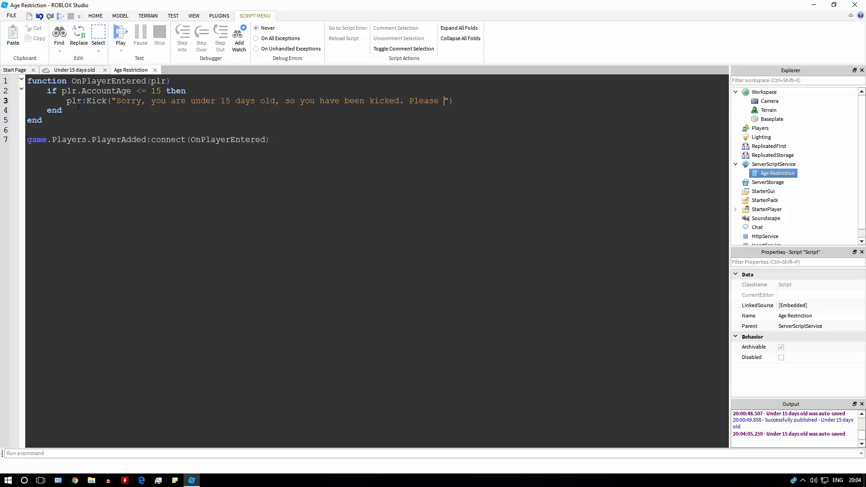
{"action": "type", "text": "ait another"}
Append ' Please wait another "..(15-plr.AccountAge).." days before rejoining.' to the Kick message
{"action": "key", "text": "Right"}
{"action": "type", "text": ".."}
{"action": "type", "text": ".."}
{"action": "type", "text": "15-"}
{"action": "type", "text": "plr"}
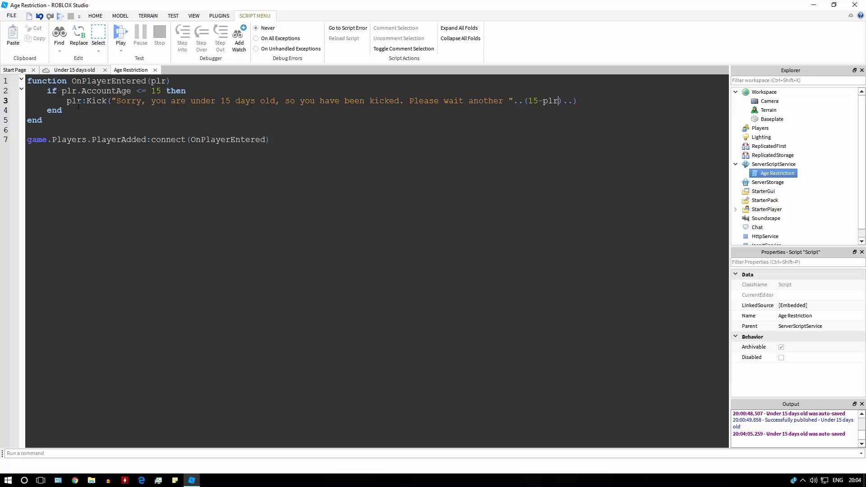
{"action": "type", "text": ".Accounta"}
{"action": "type", "text": "g"}
{"action": "key", "text": "BackSpace"}
{"action": "key", "text": "BackSpace"}
{"action": "type", "text": "Age"}
{"action": "key", "text": "Right"}
{"action": "type", "text": "\" days bef"}
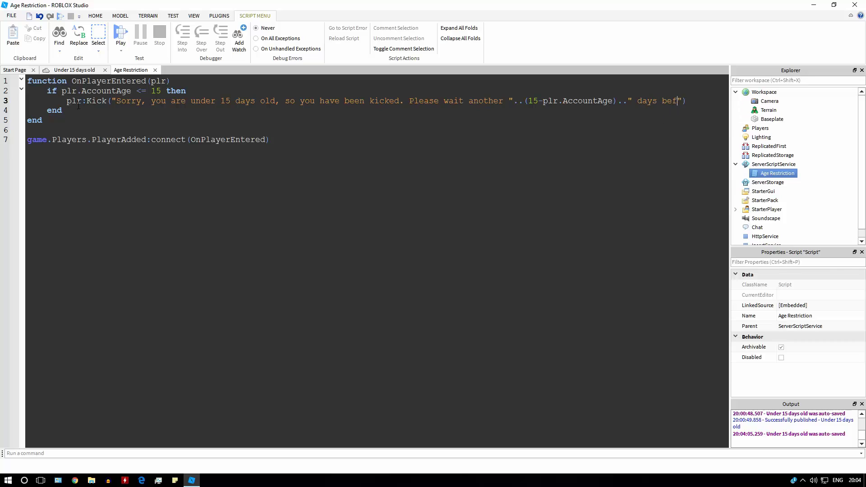
{"action": "type", "text": "ore rejoining."}
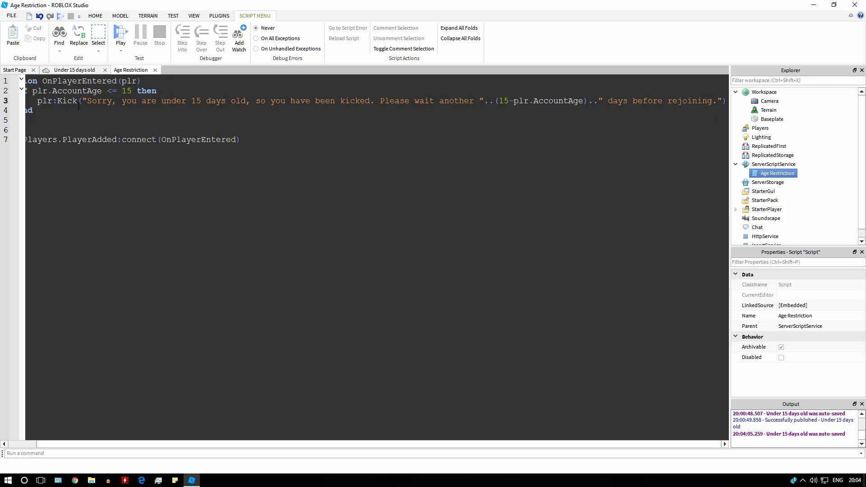
{"action": "double_click", "coordinate": [502, 100]}
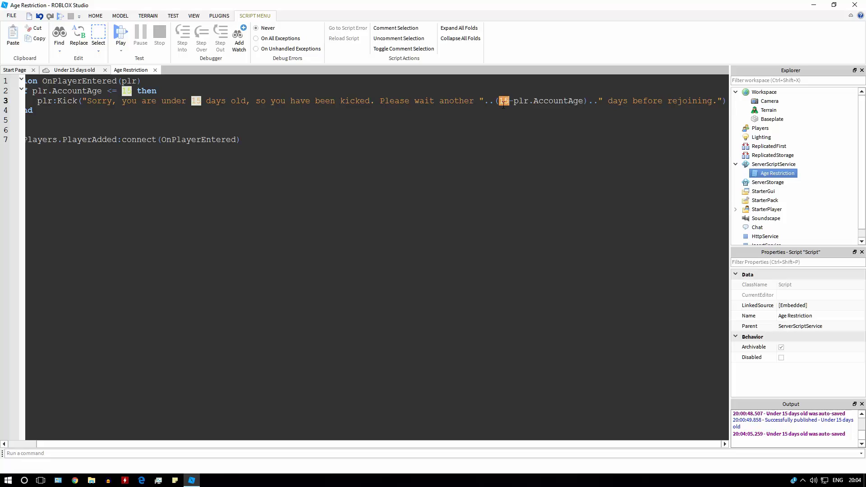
{"action": "left_click", "coordinate": [502, 100]}
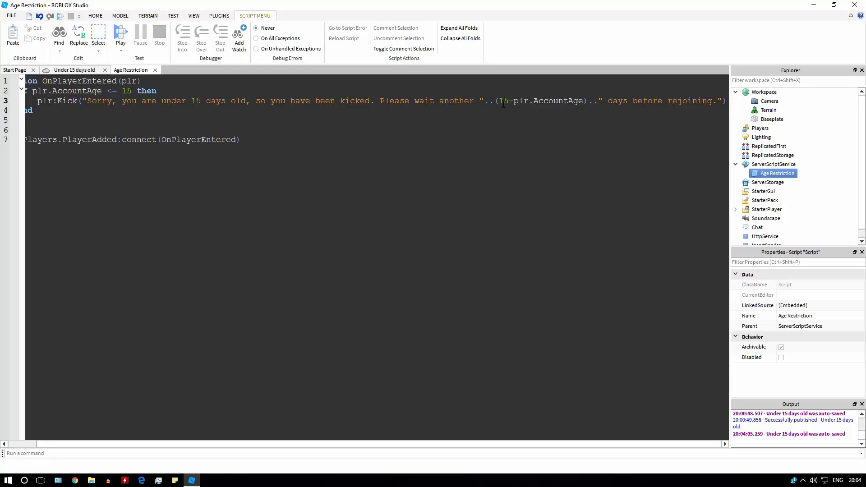
{"action": "left_click_drag", "start_coordinate": [511, 103], "coordinate": [585, 101]}
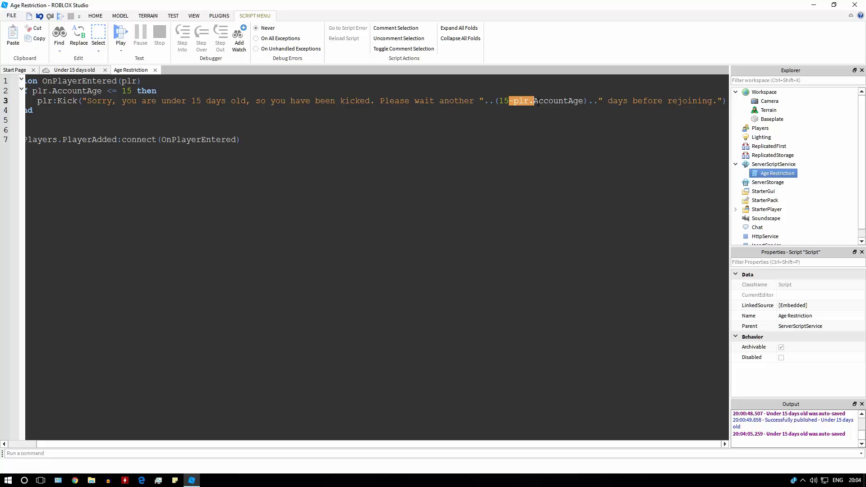
{"action": "left_click", "coordinate": [507, 100]}
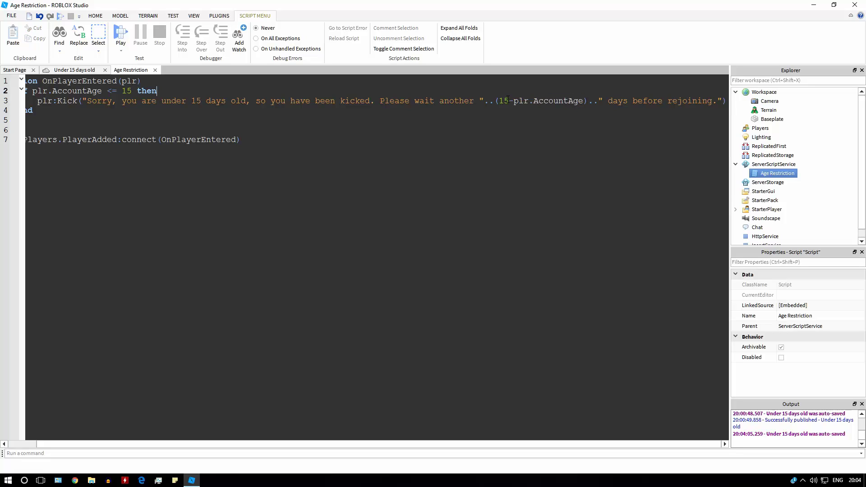
{"action": "double_click", "coordinate": [504, 101]}
{"action": "left_click", "coordinate": [504, 100]}
{"action": "left_click", "coordinate": [550, 99]}
{"action": "left_click_drag", "start_coordinate": [214, 447], "coordinate": [166, 440]}
{"action": "left_click", "coordinate": [334, 261]}
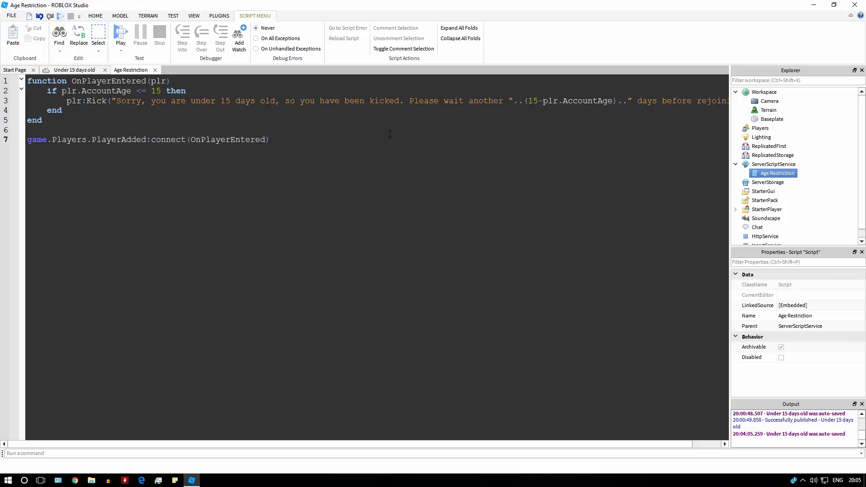